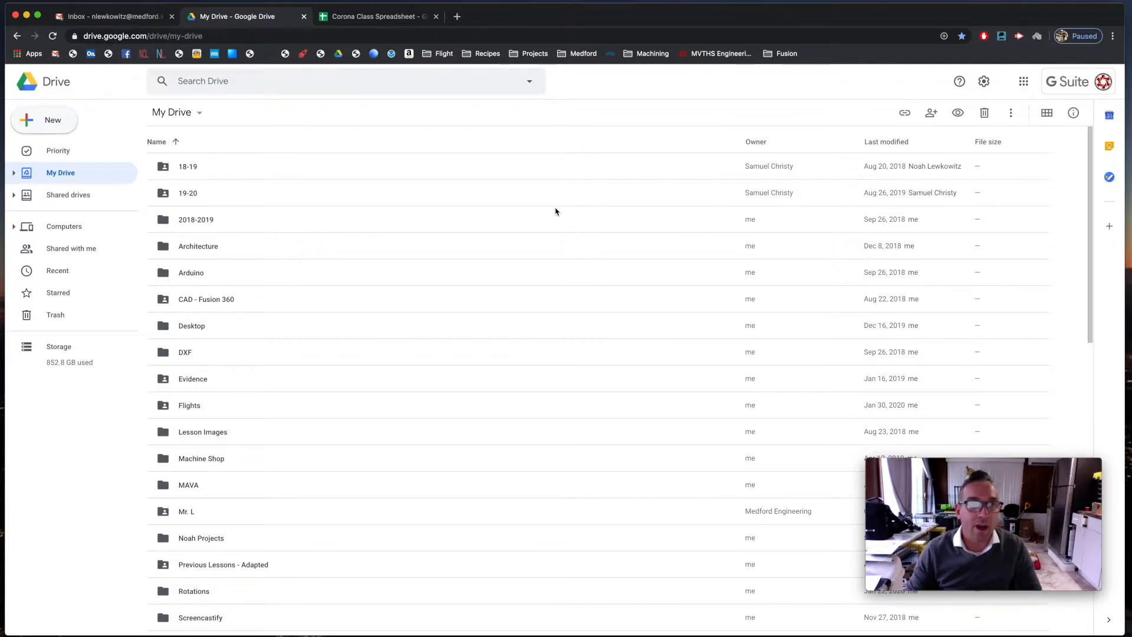
Create a blank Google Sheets spreadsheet and enable the Mail Merge with Attachments add-on in it
left_click(50, 120)
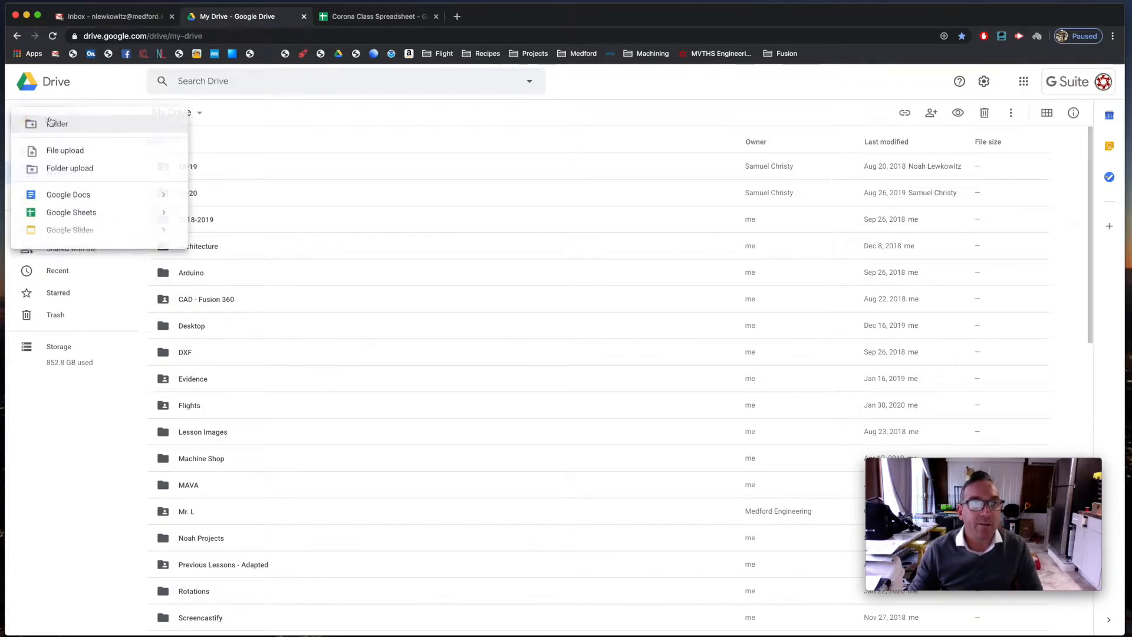
left_click(69, 215)
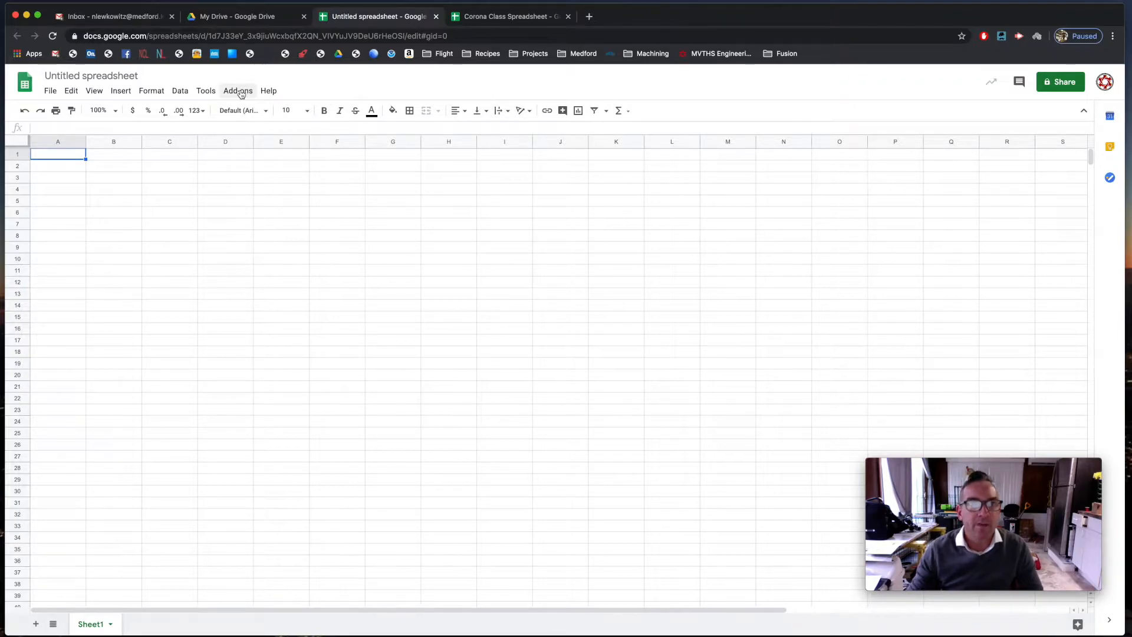
left_click(240, 93)
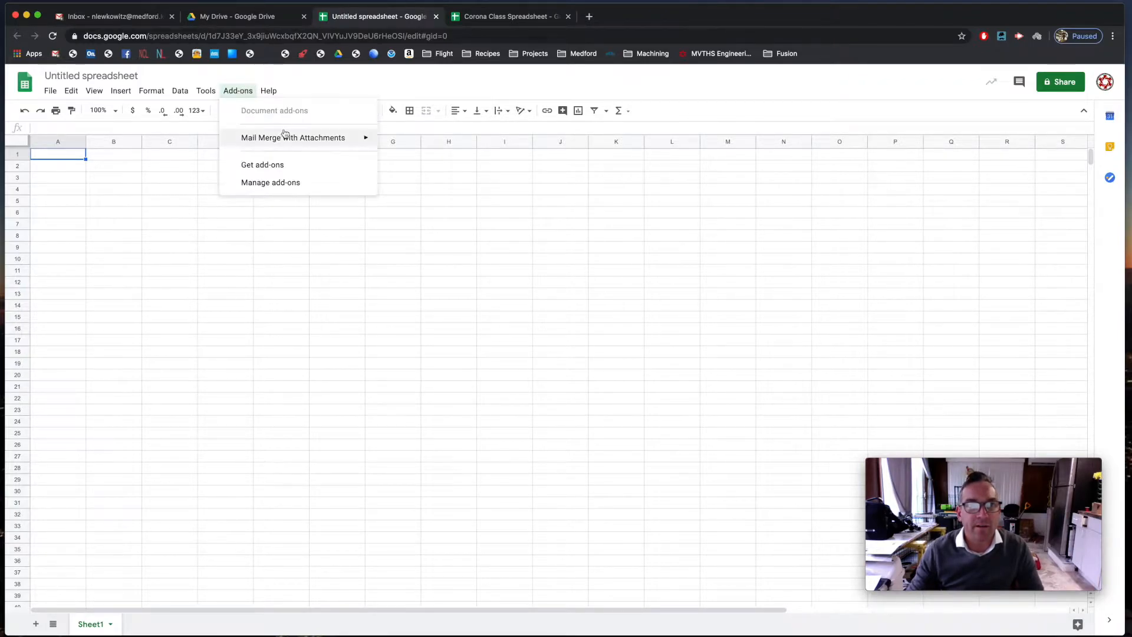
mouse_move(306, 144)
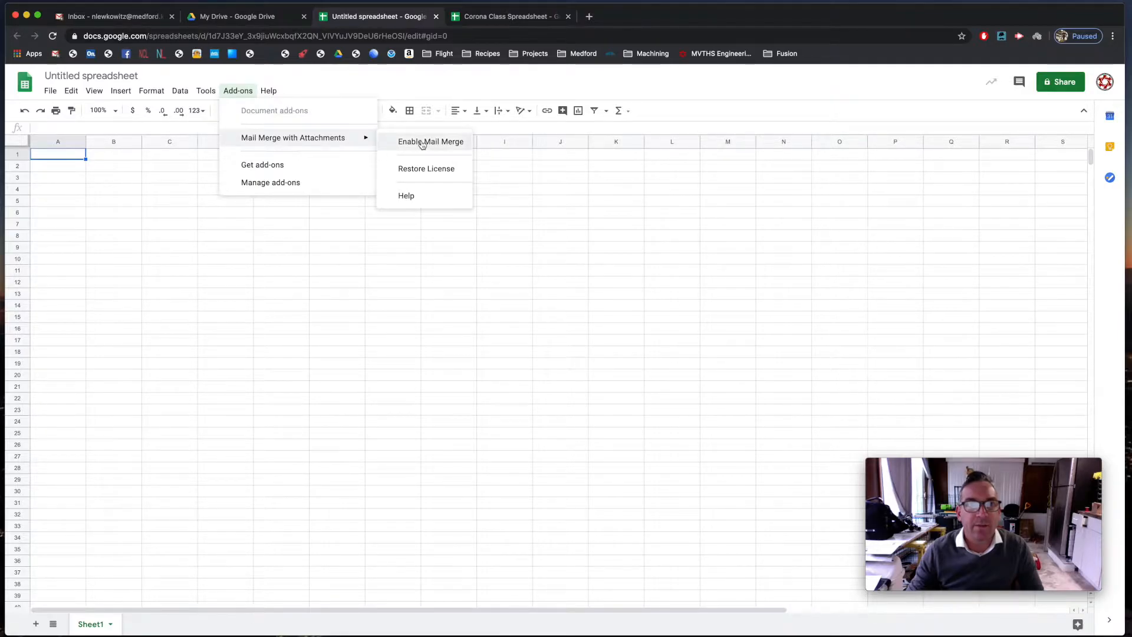
left_click(423, 143)
Create a merge template in the blank spreadsheet with the Mail Merge with Attachments add-on
left_click(238, 91)
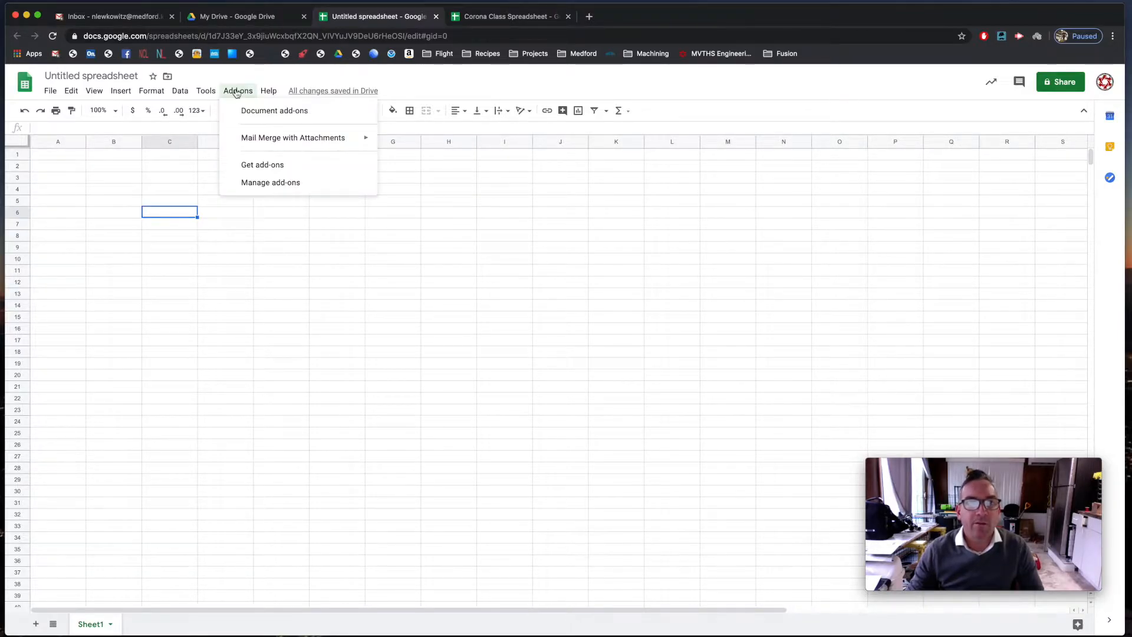
mouse_move(290, 138)
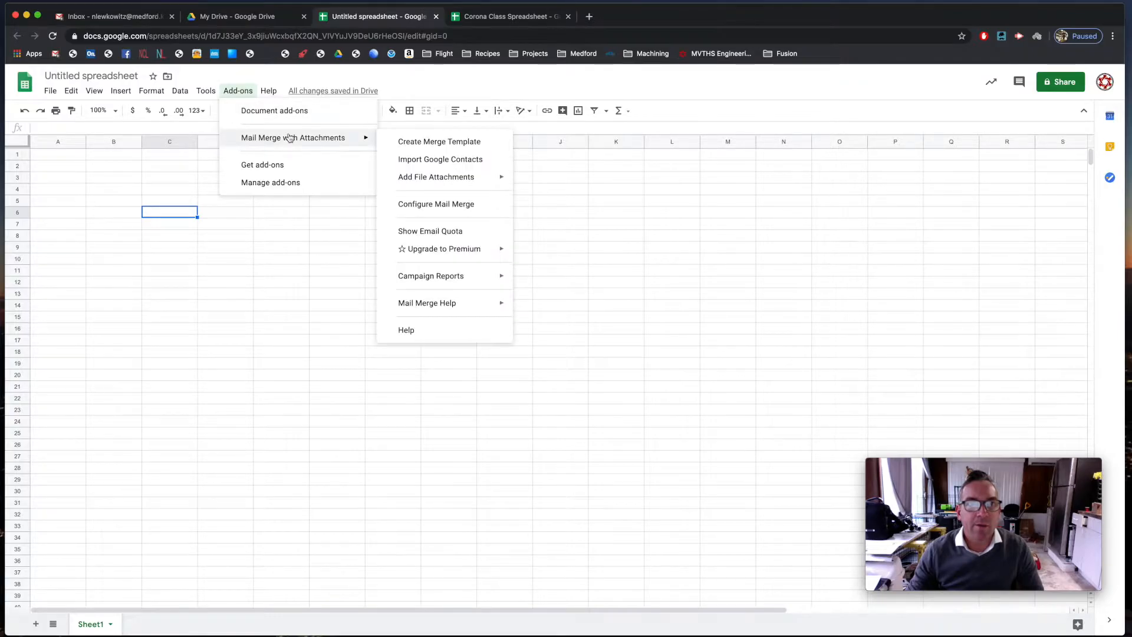
left_click(448, 142)
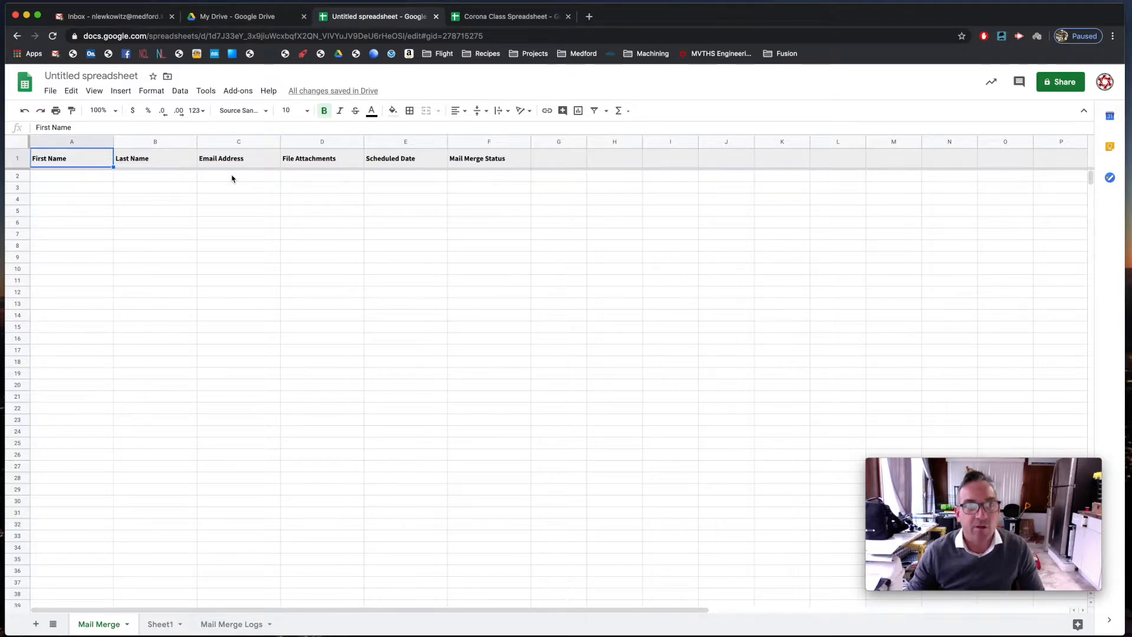
Insert a column between Email Address and File Attachments with the header "Quiz Score"
left_click(274, 142)
left_click(321, 256)
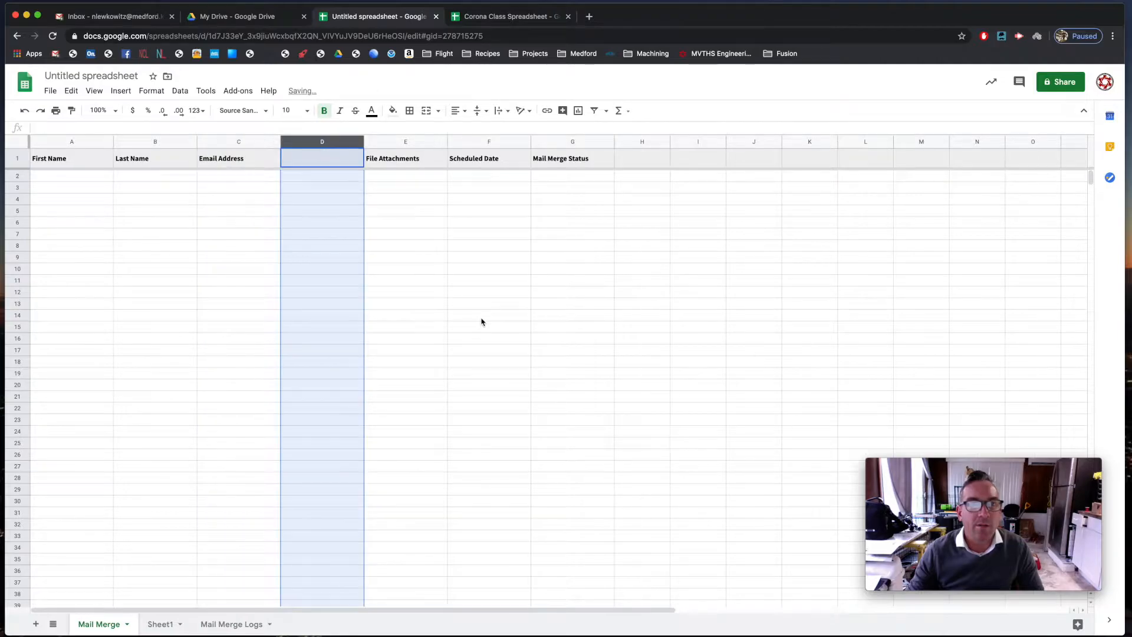
left_click(327, 164)
type("Quiz Score")
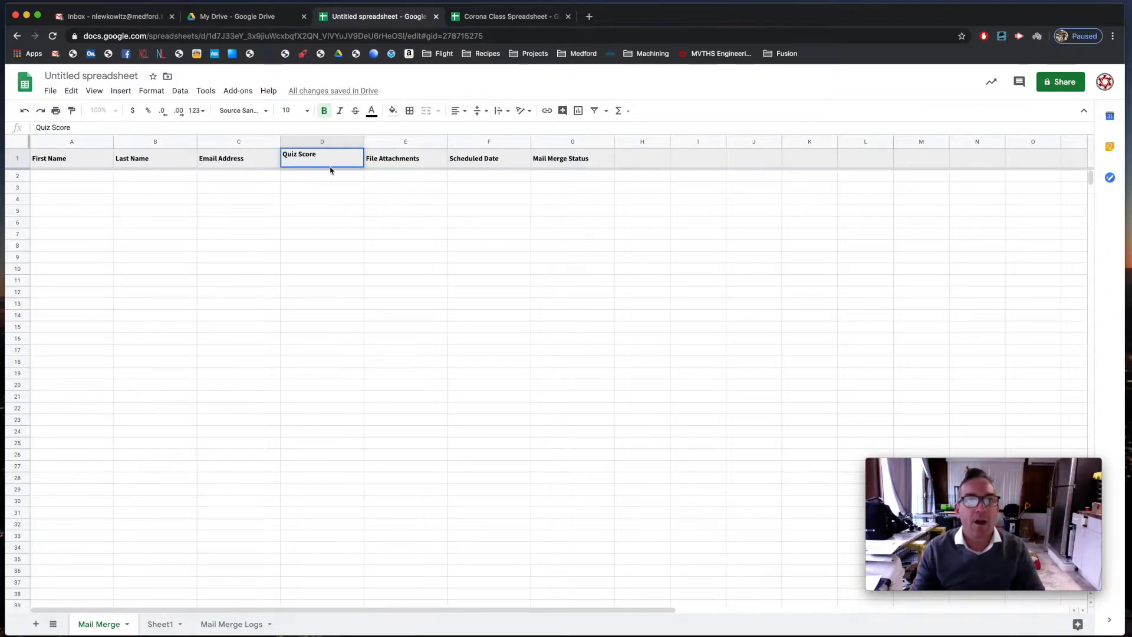
key("Return")
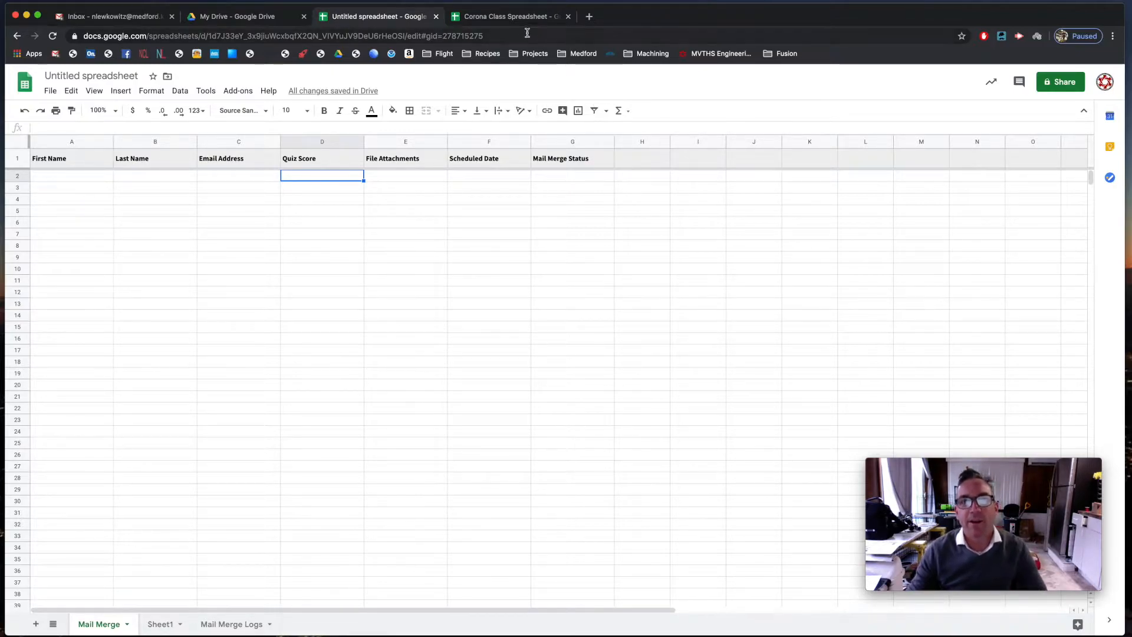
View the Corona Class Spreadsheet roster, and in Gmail open a new message and the saved draft for Assignment #3 - Mechanical Assemblies
left_click(500, 15)
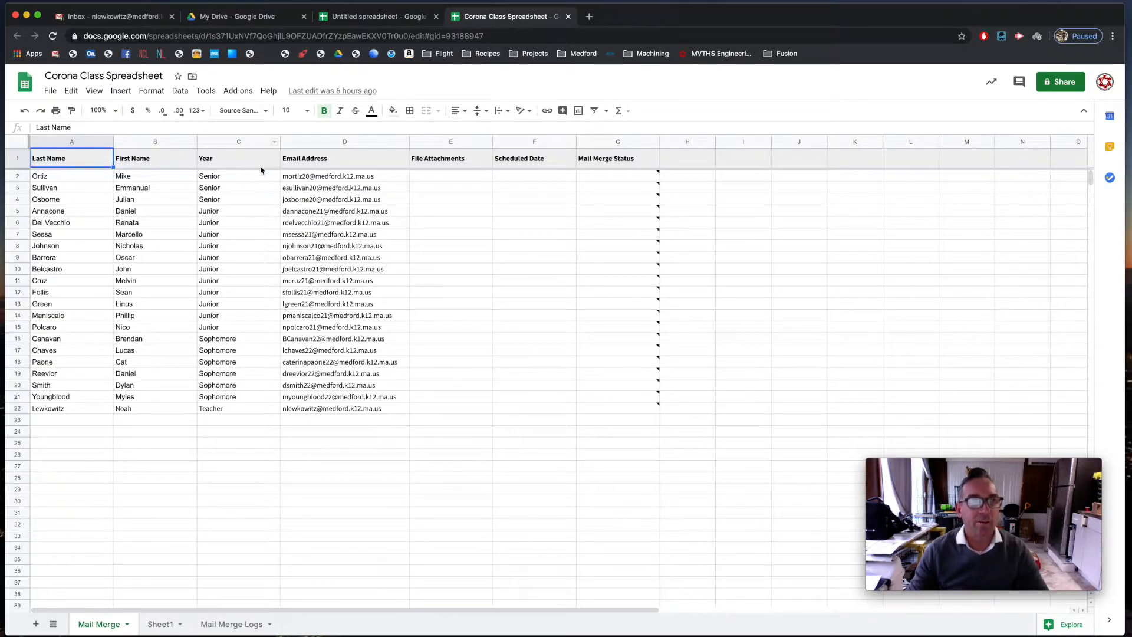
left_click(121, 18)
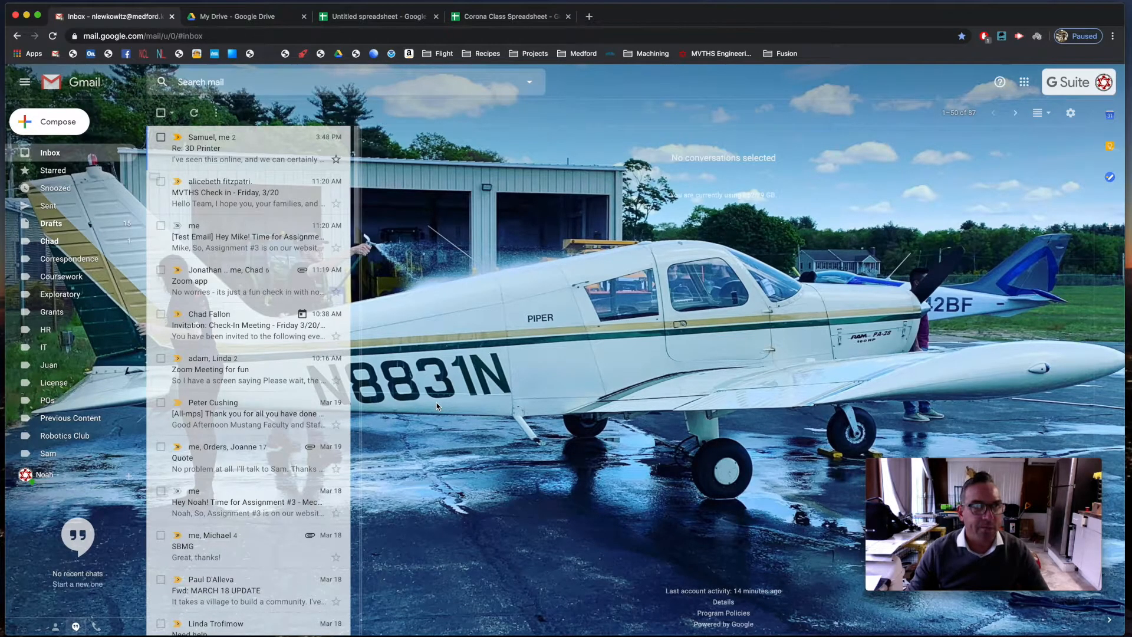
left_click(53, 124)
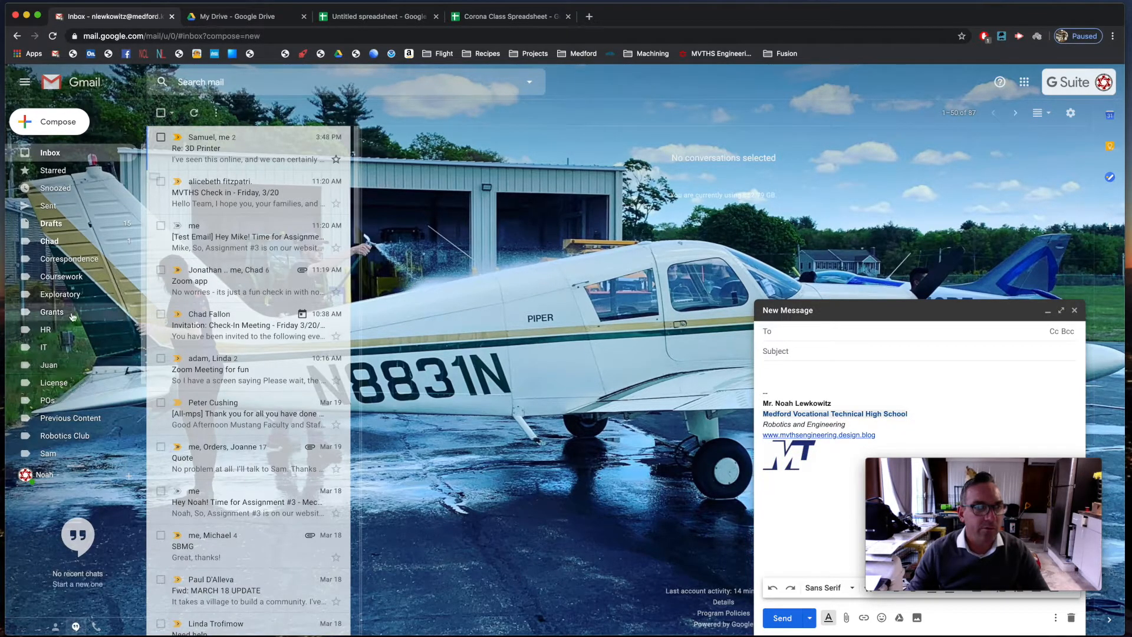
left_click(60, 225)
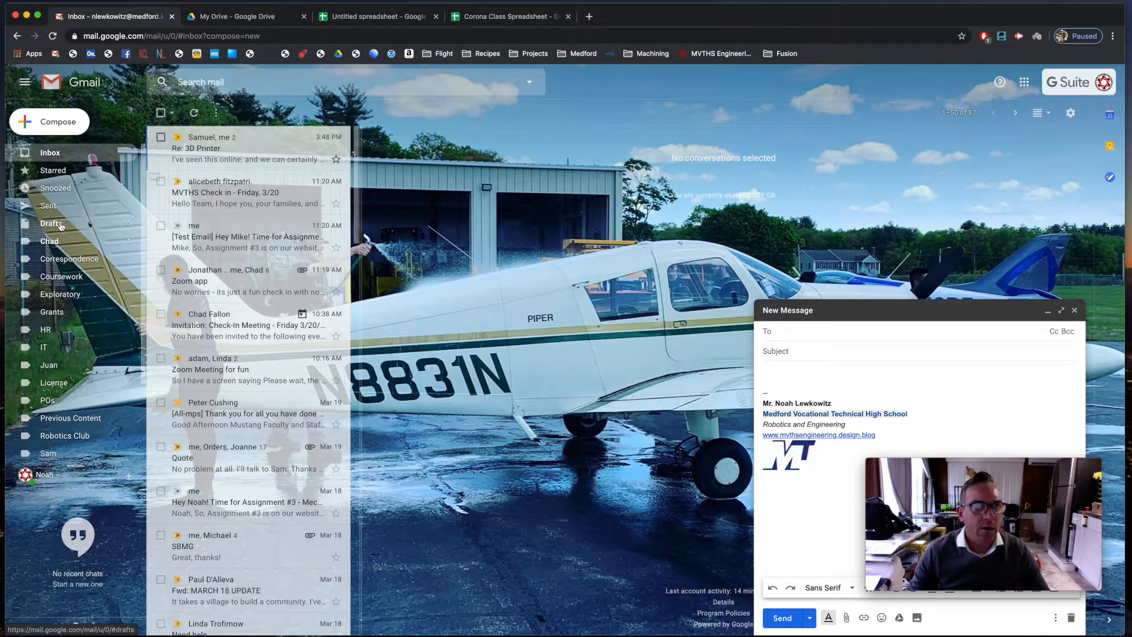
left_click(229, 198)
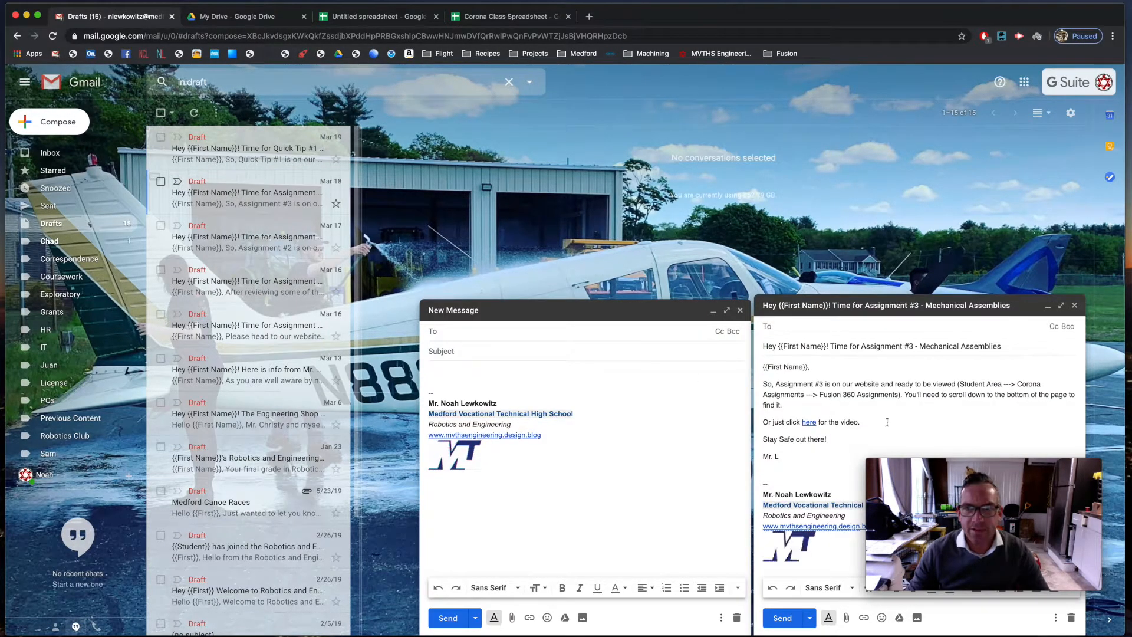
left_click_drag(981, 472, 955, 152)
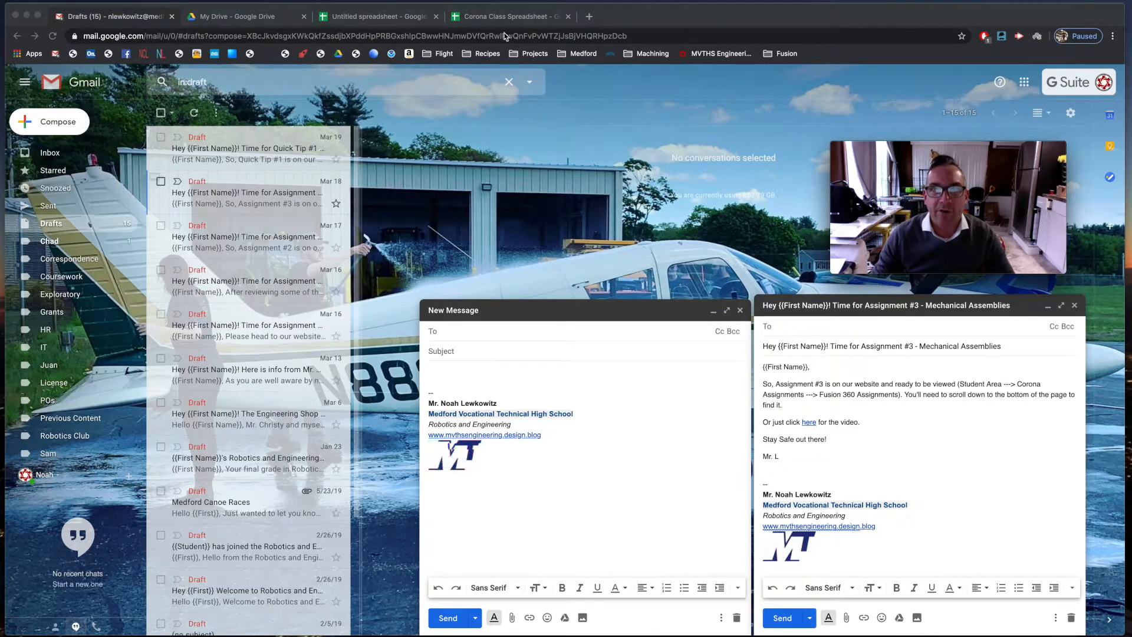
Compare the class spreadsheet's First Name header with the {{First Name}} placeholder in the Assignment #3 draft, and close both message windows
left_click(493, 17)
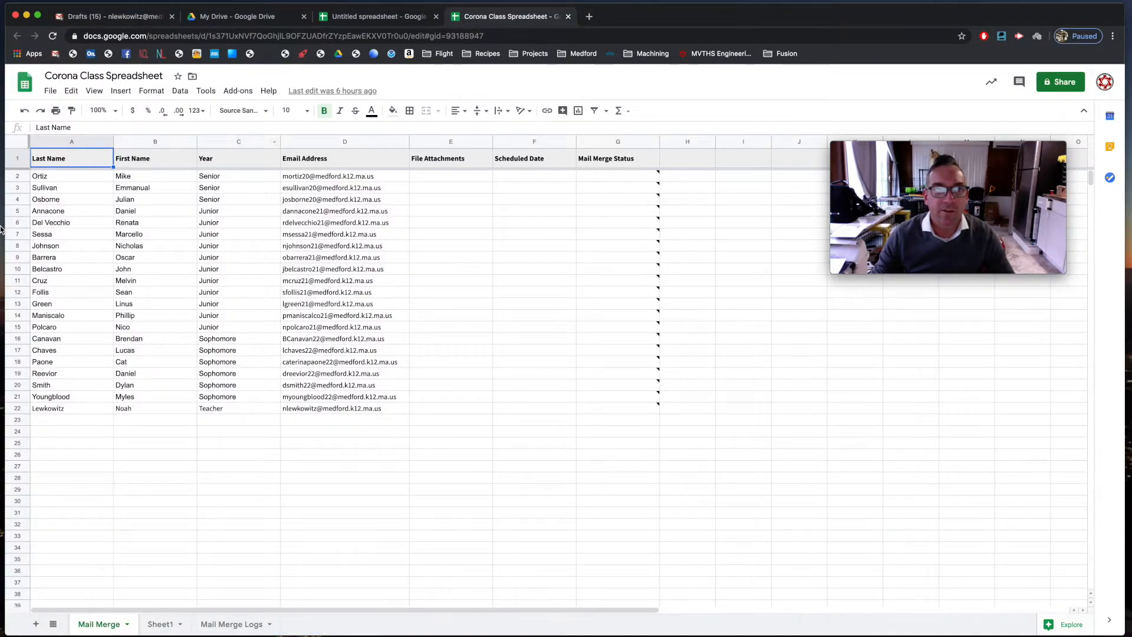
left_click(145, 160)
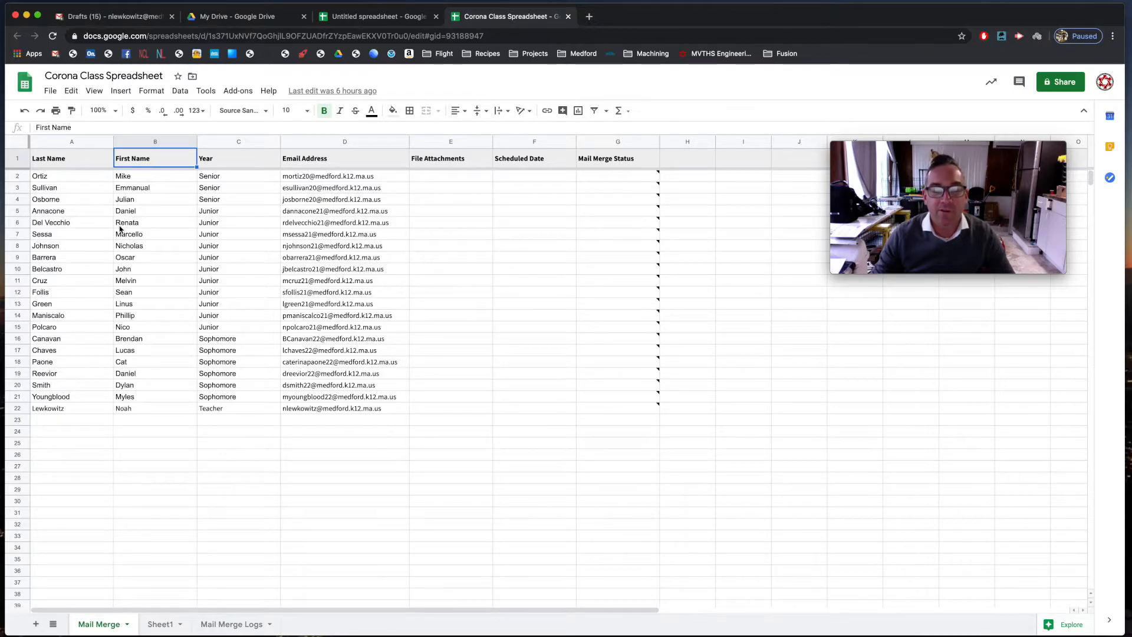
left_click(121, 17)
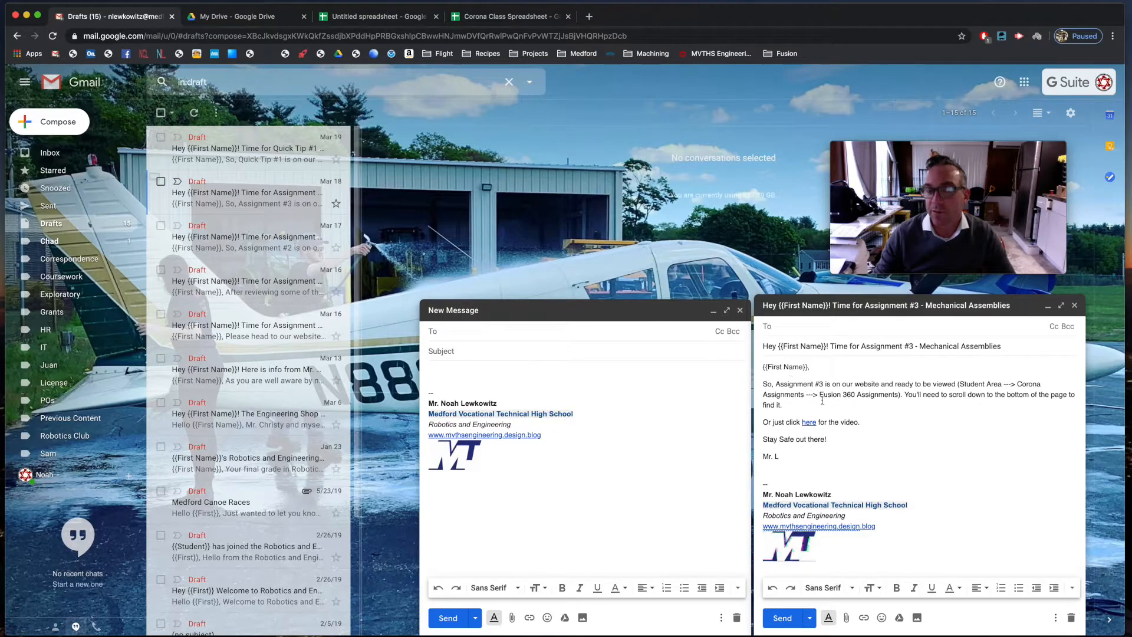
left_click_drag(809, 368, 763, 367)
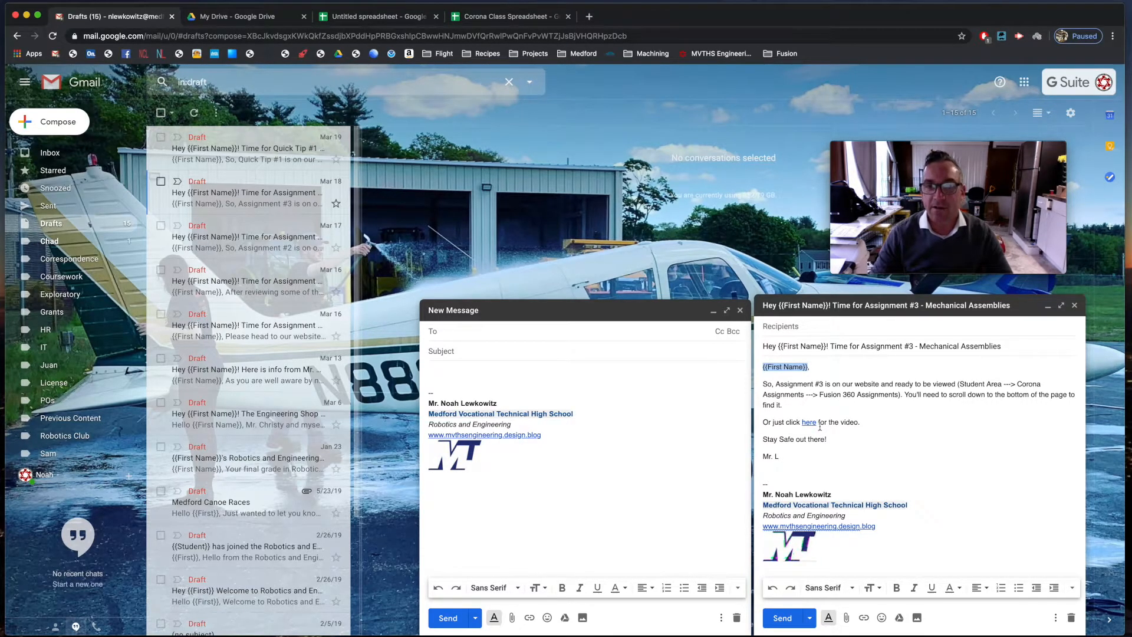
left_click(787, 405)
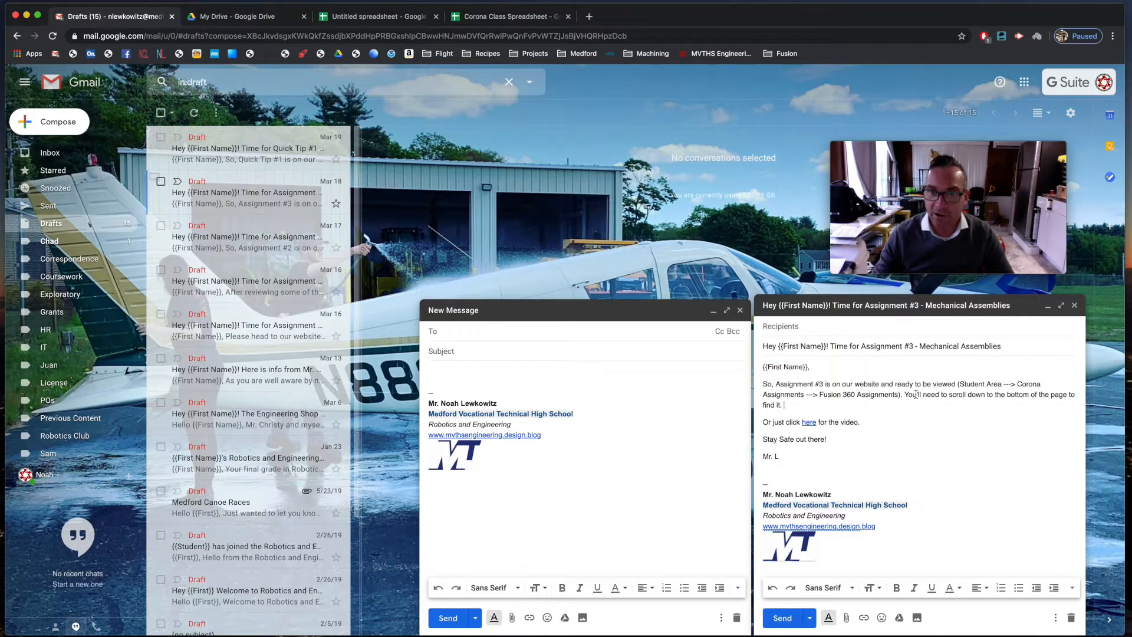
left_click(740, 310)
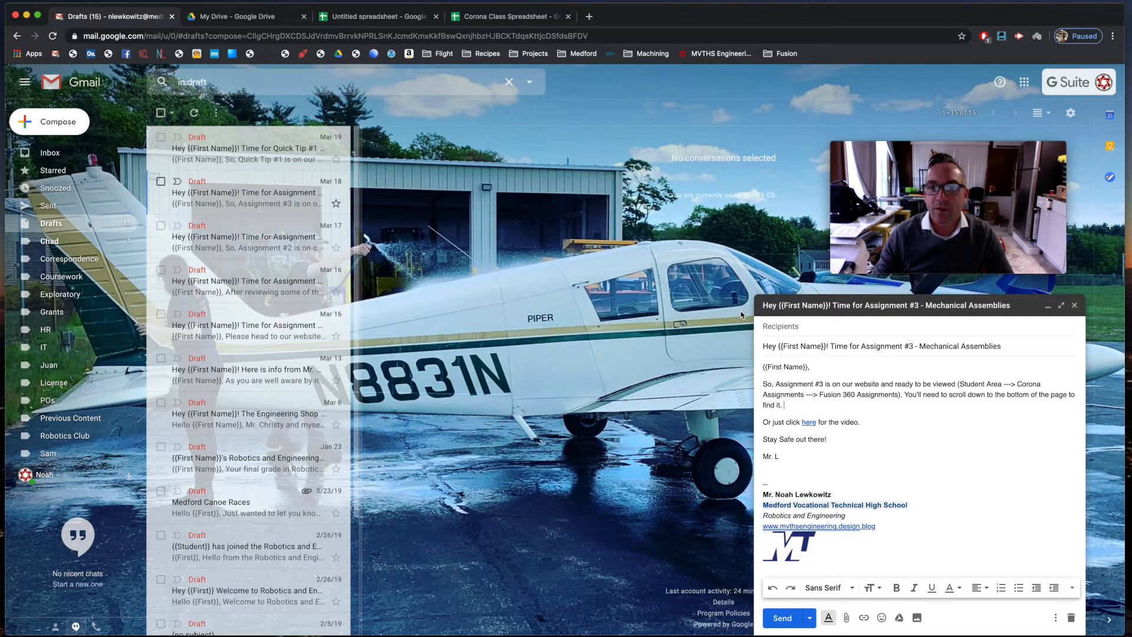
left_click(1076, 306)
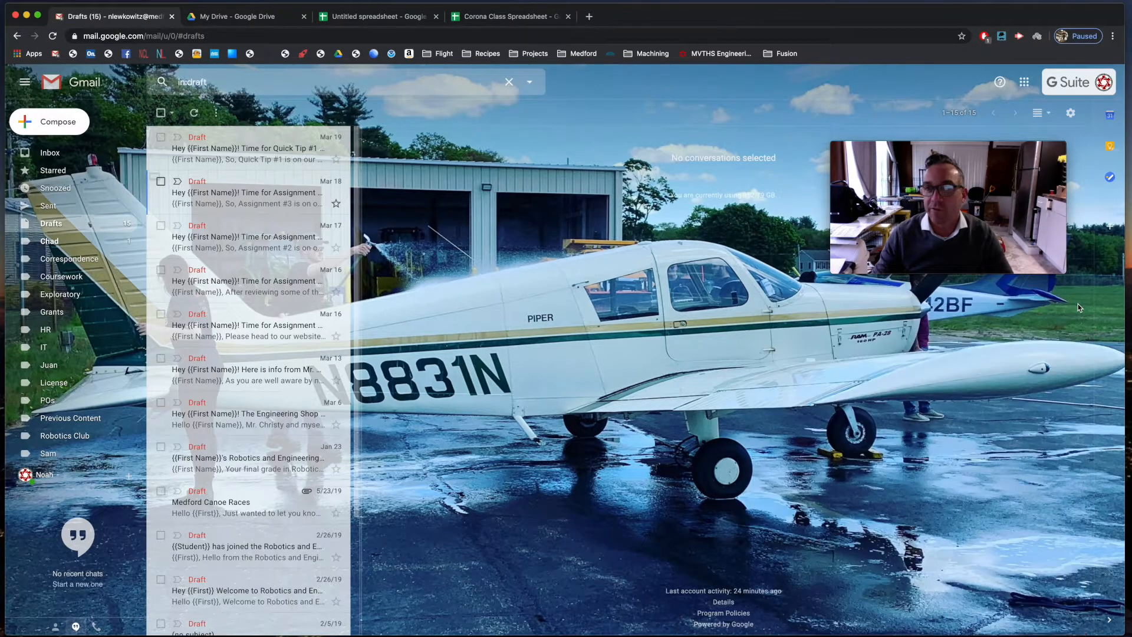
Switch to the Corona Class Spreadsheet and open Configure Mail Merge of the Mail Merge with Attachments add-on
left_click(501, 16)
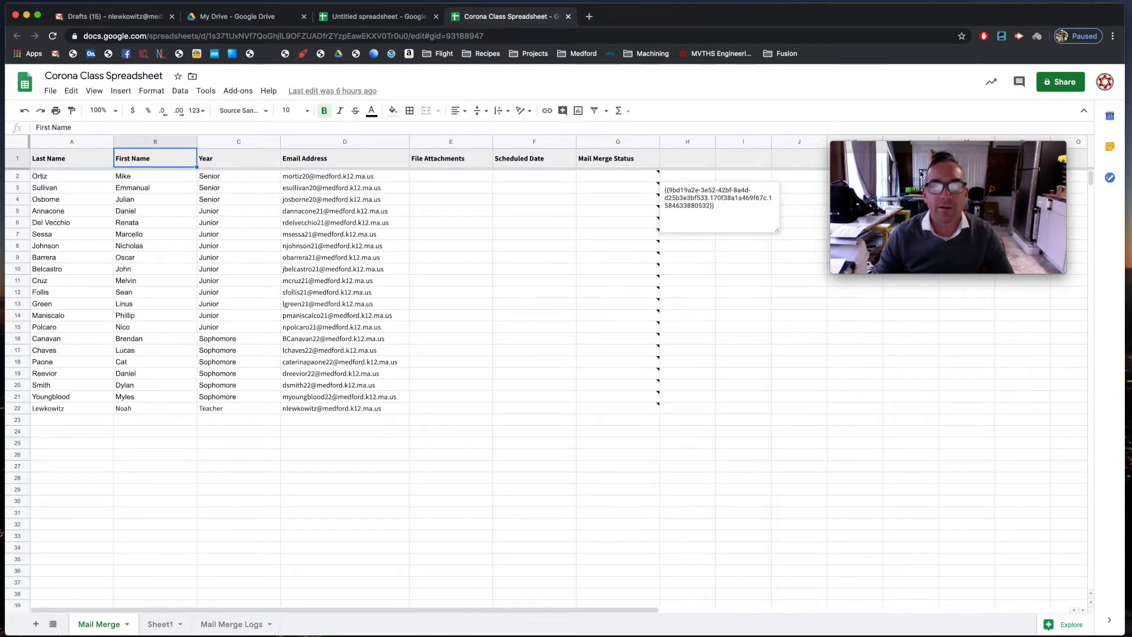
left_click(976, 143)
left_click_drag(956, 148, 978, 451)
left_click(243, 93)
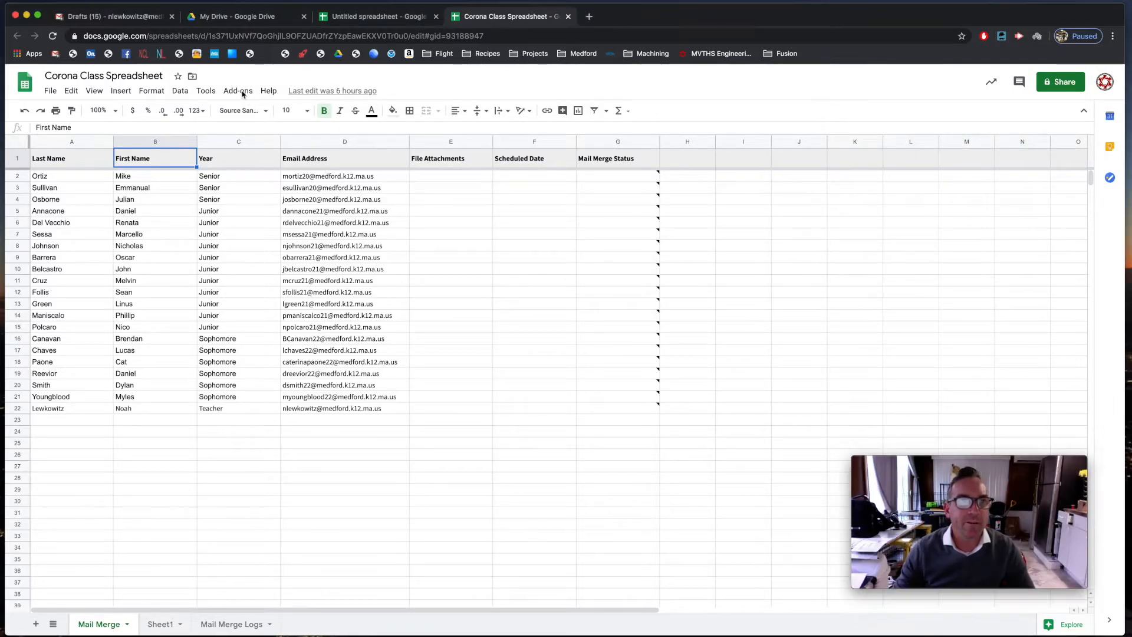
left_click(243, 92)
mouse_move(330, 138)
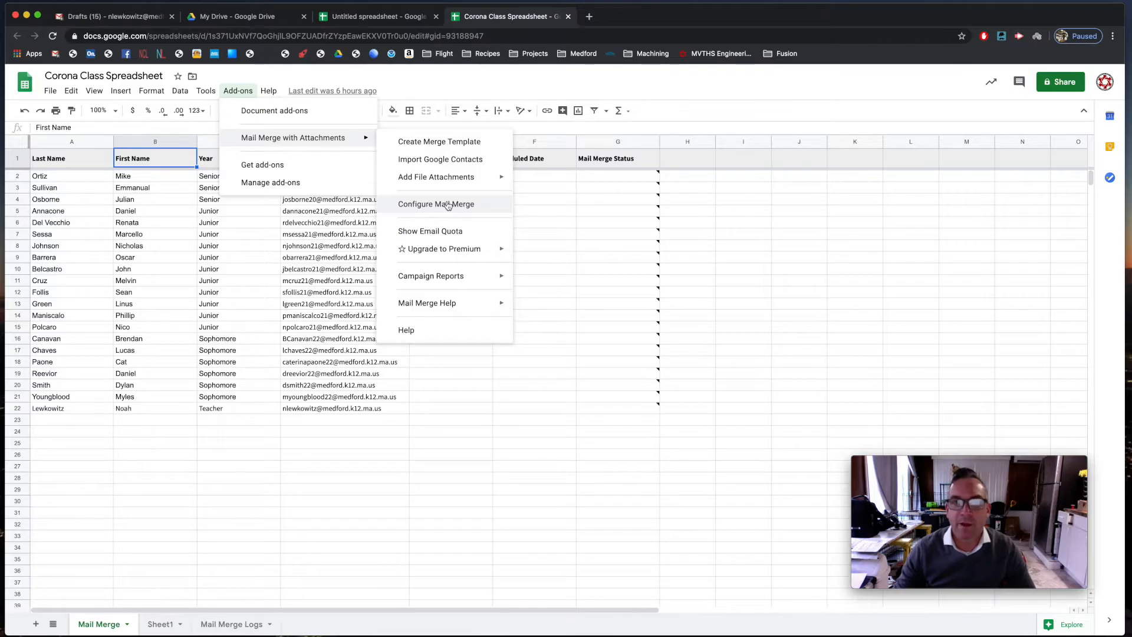
left_click(448, 205)
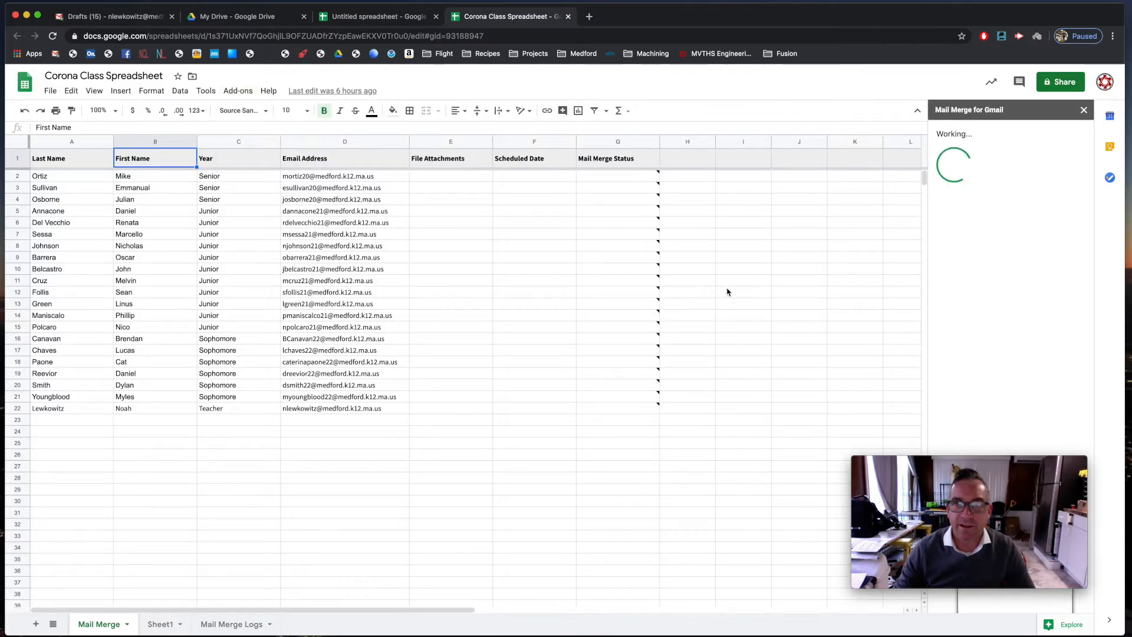
left_click_drag(995, 461, 765, 473)
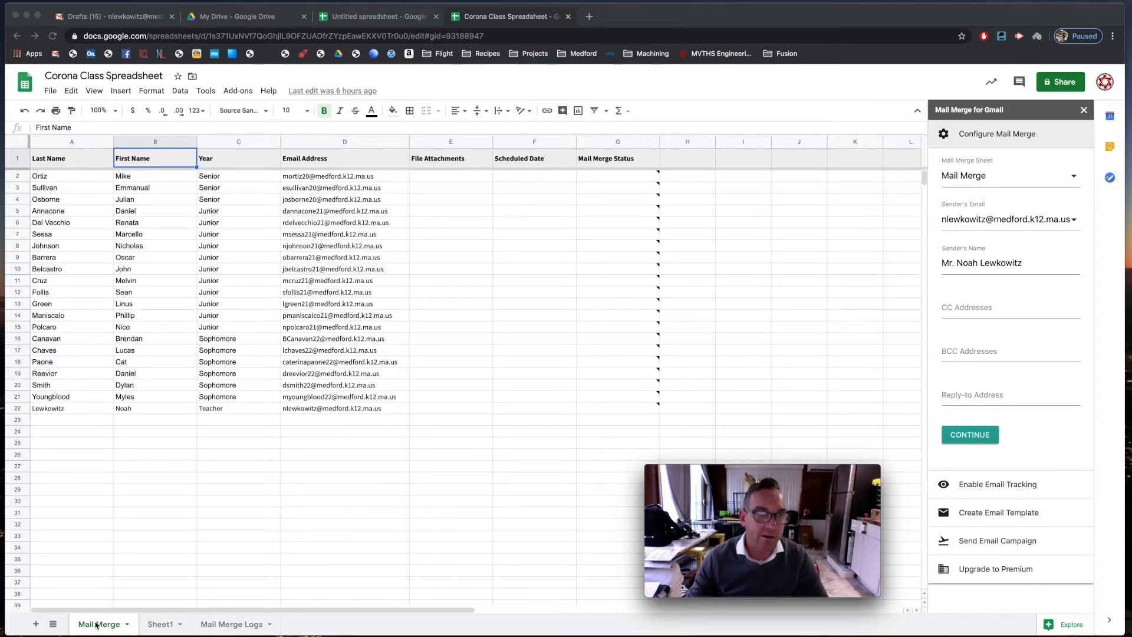
Look through the Sheet1 and Mail Merge Logs sheets and return to the Mail Merge sheet
left_click(152, 631)
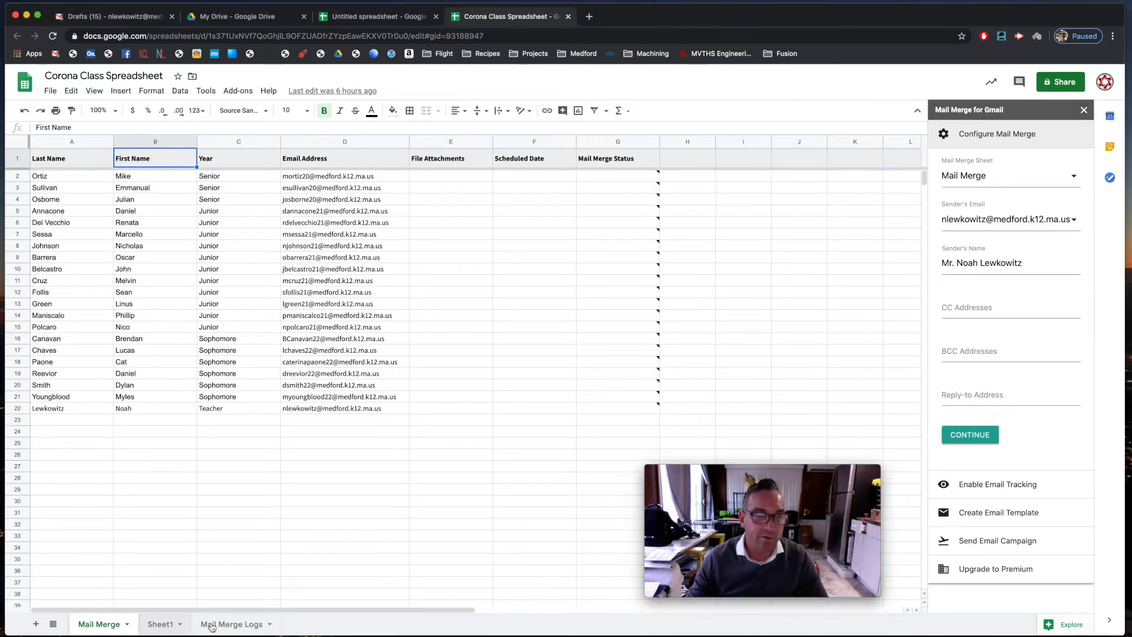
left_click(157, 625)
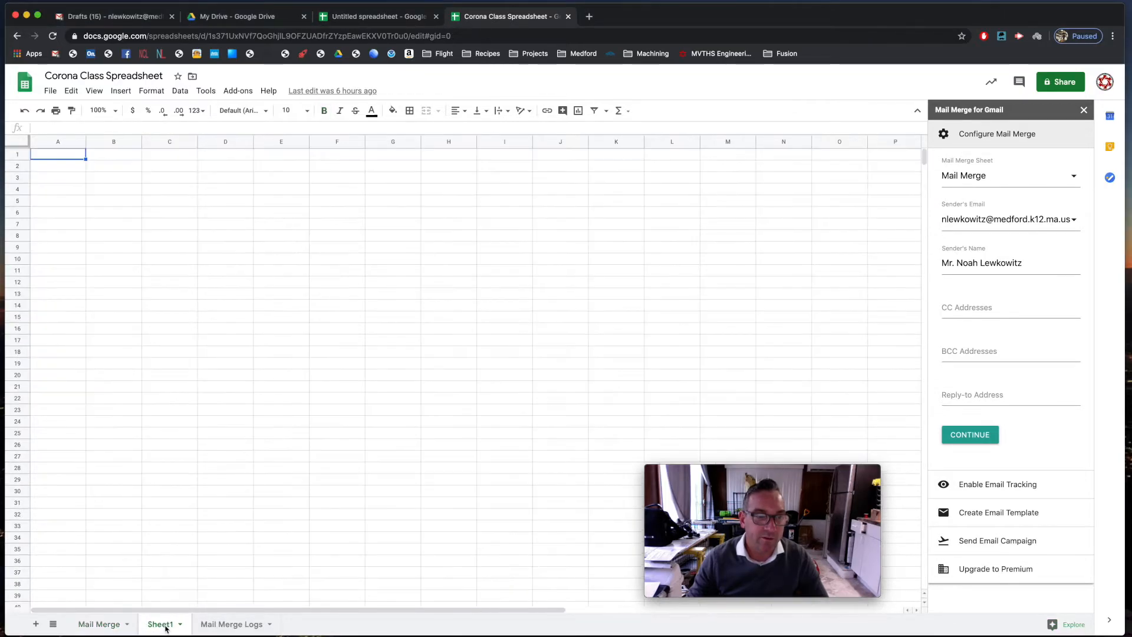
left_click(209, 625)
left_click(100, 625)
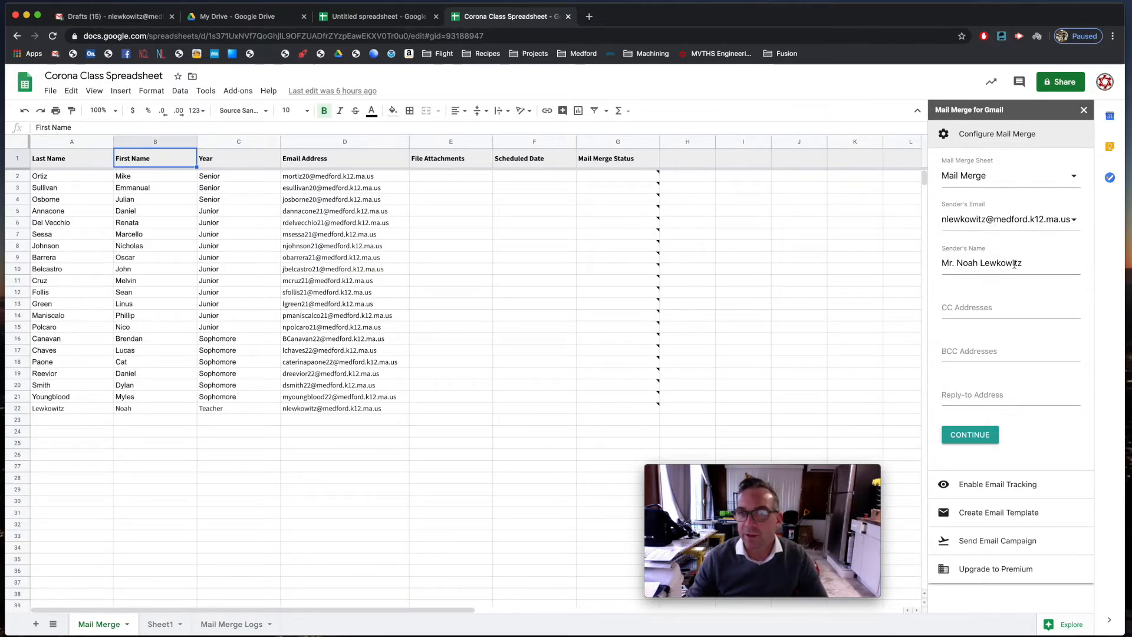
Accept the mail merge configuration and email tracking settings, and save the Assignment #3 - Mechanical Assemblies Gmail draft as the email template
left_click(993, 438)
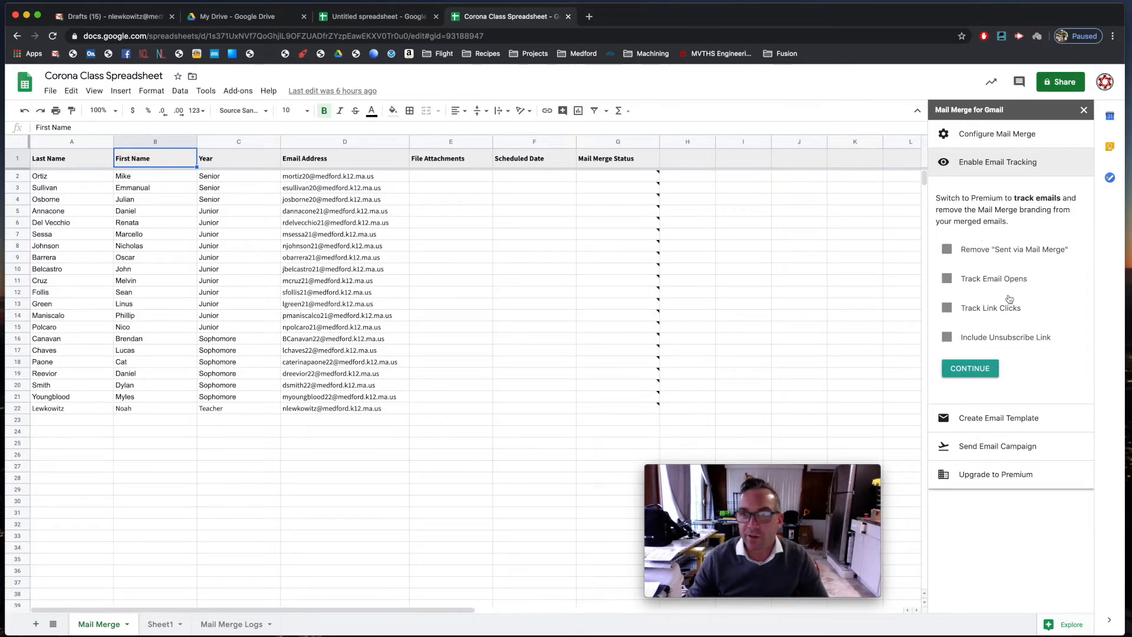
left_click(972, 369)
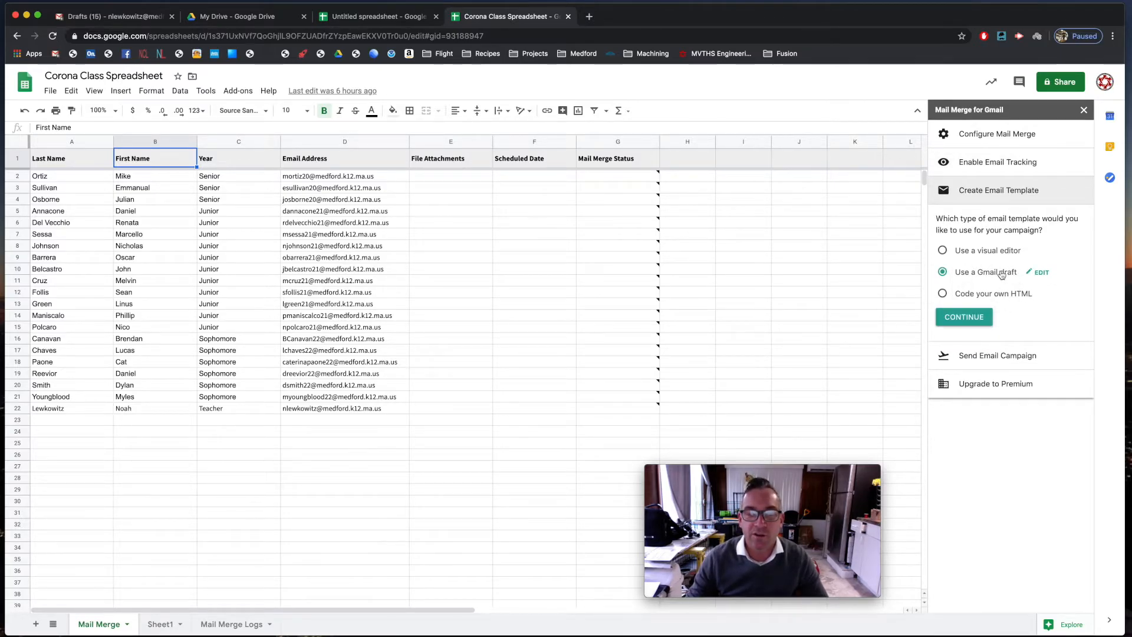
left_click(1042, 273)
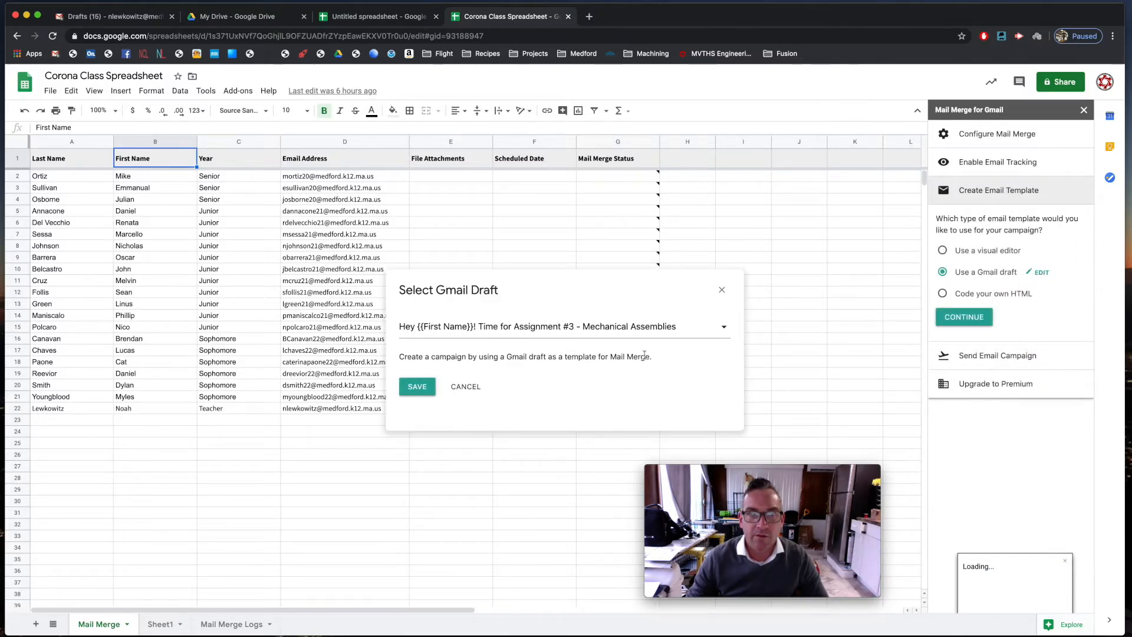
left_click(529, 331)
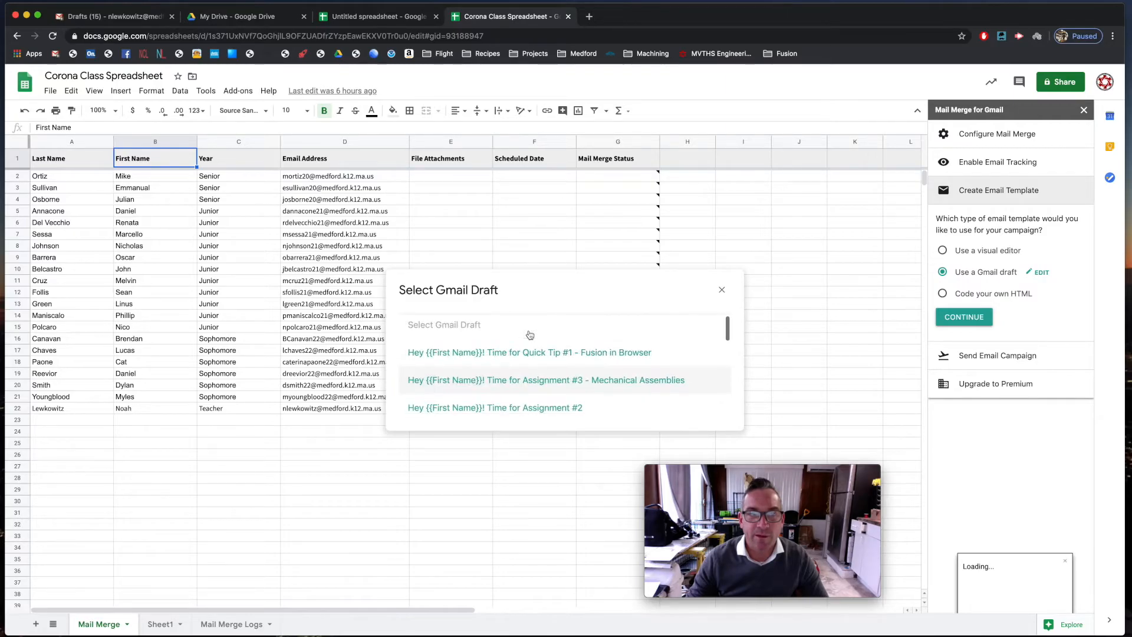
scroll(578, 390, "down", 4)
scroll(576, 393, "up", 5)
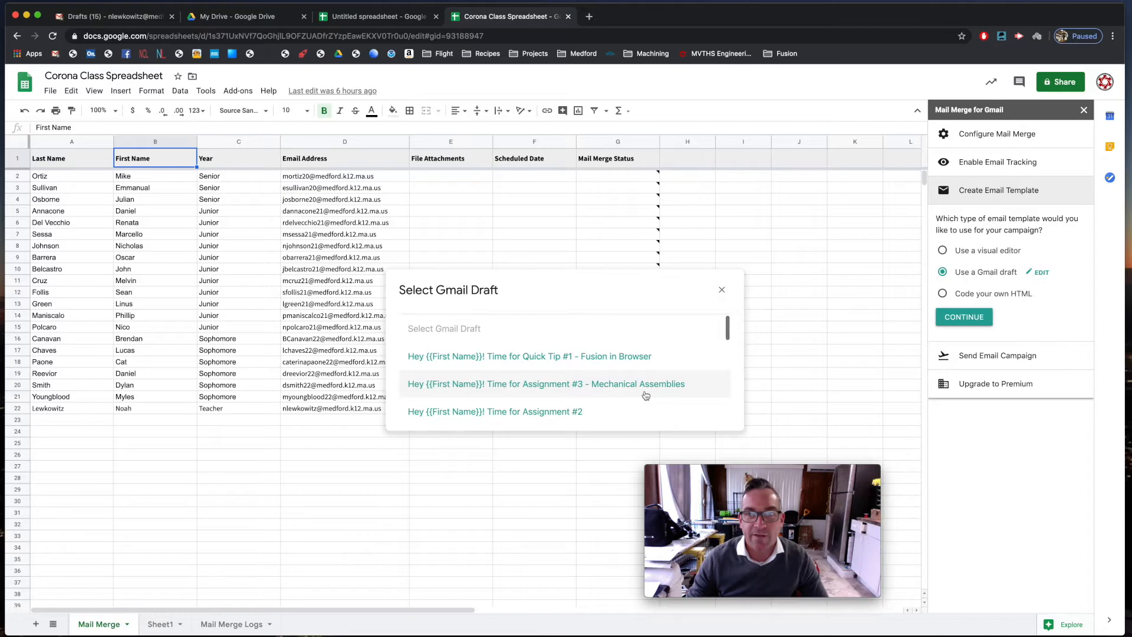
left_click(466, 385)
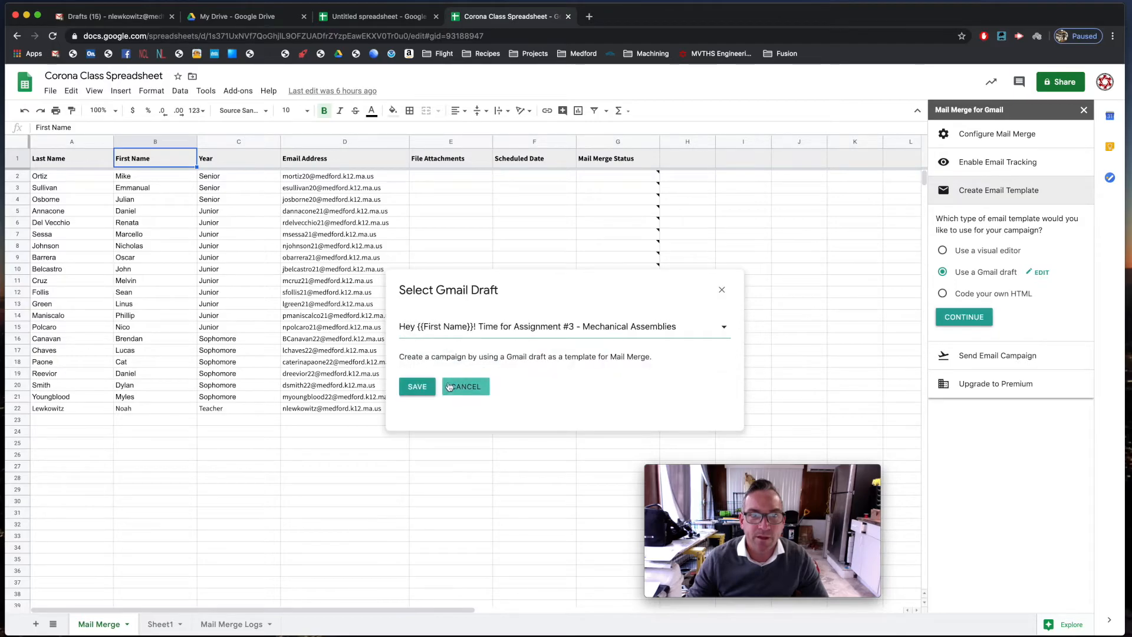
left_click(416, 386)
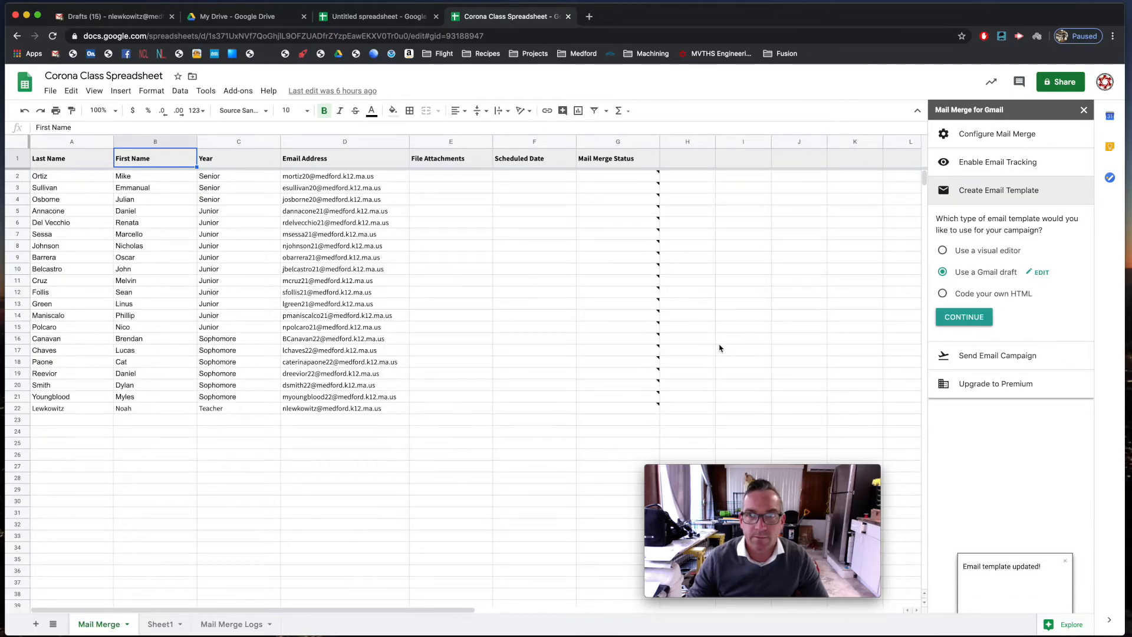
Continue to Send Email Campaign and send a test email of the mail merge, checking the first student's First Name cell beforehand
left_click(971, 319)
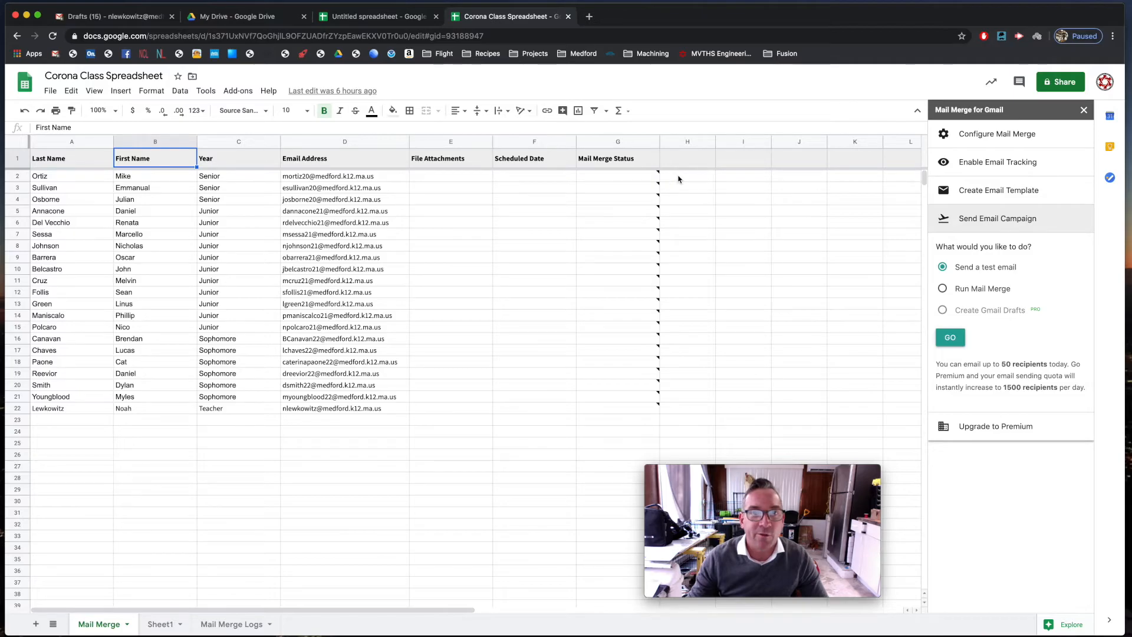
left_click(131, 178)
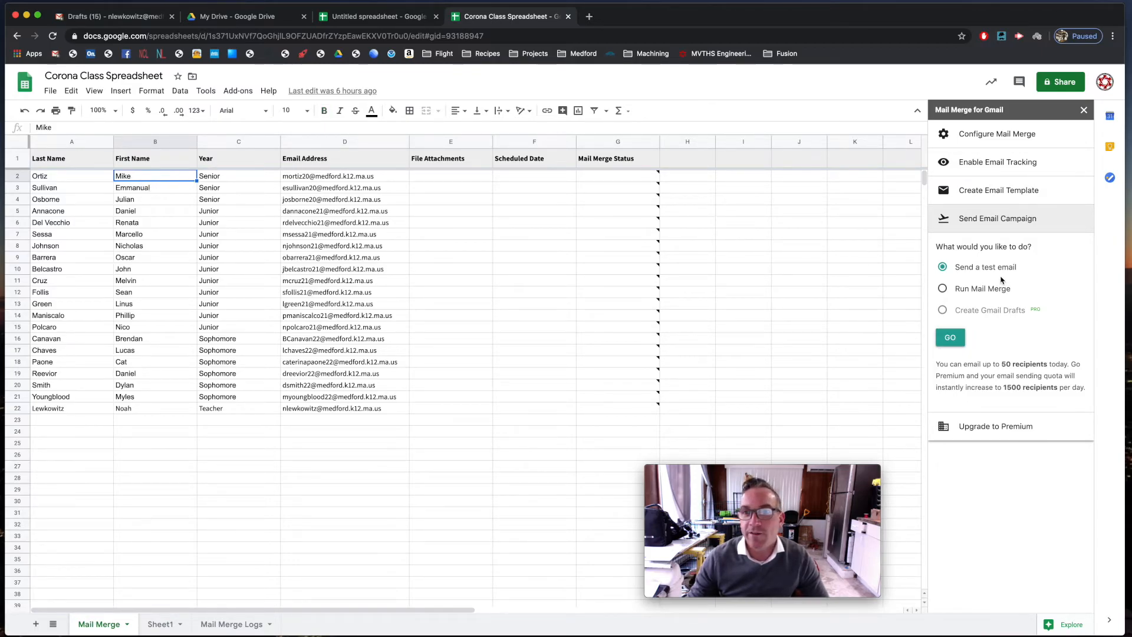
left_click(951, 337)
Switch to the Gmail inbox, open the new test email for Assignment #3 and check the personalised first name in its greeting
key("super+1")
left_click(59, 155)
left_click(231, 152)
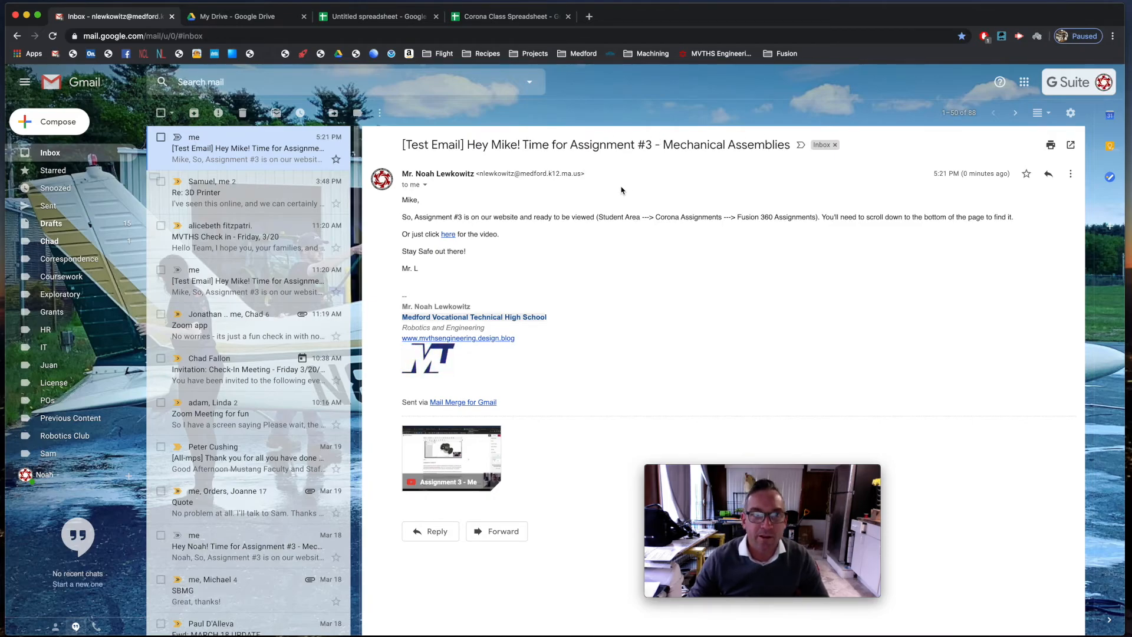
left_click_drag(403, 203, 421, 201)
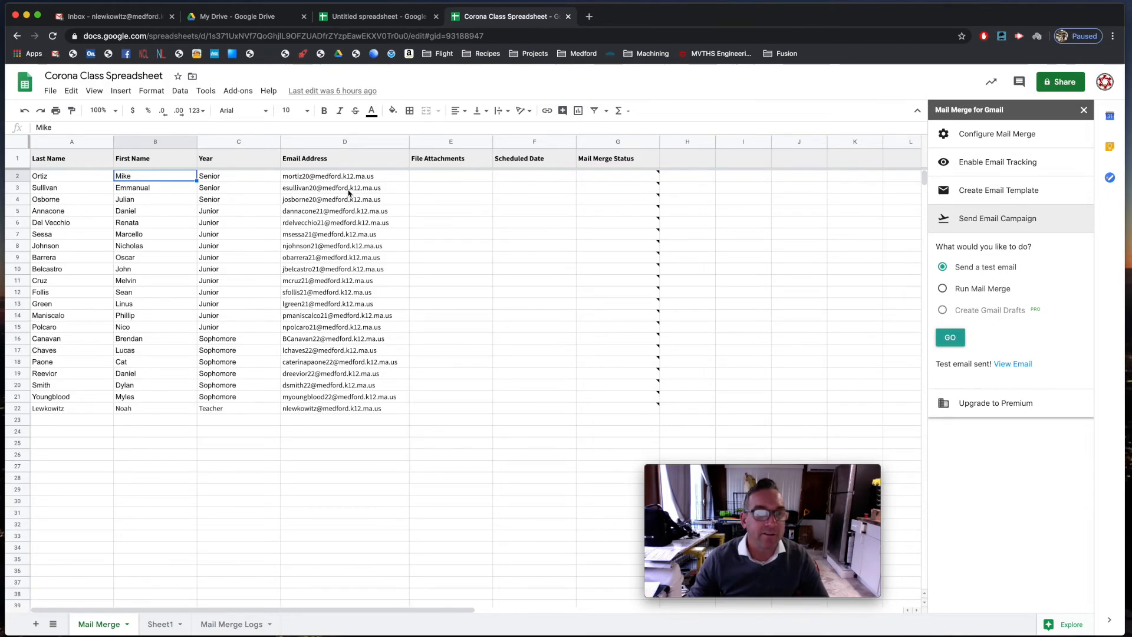
Return to the Corona Class Spreadsheet and choose Run Mail Merge as the campaign action
left_click(942, 289)
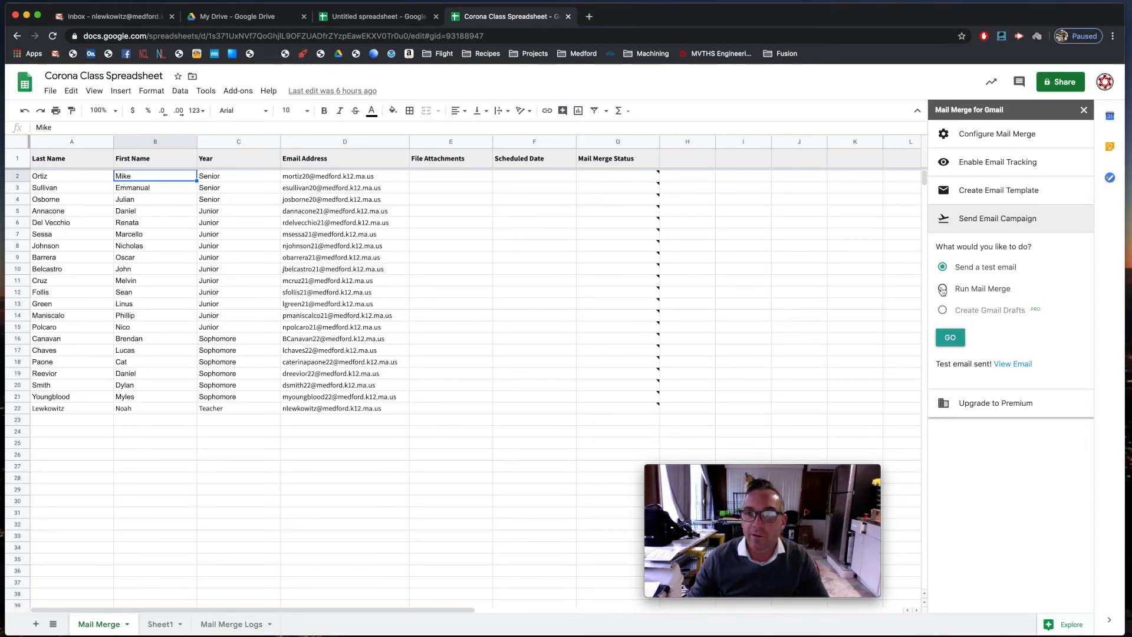